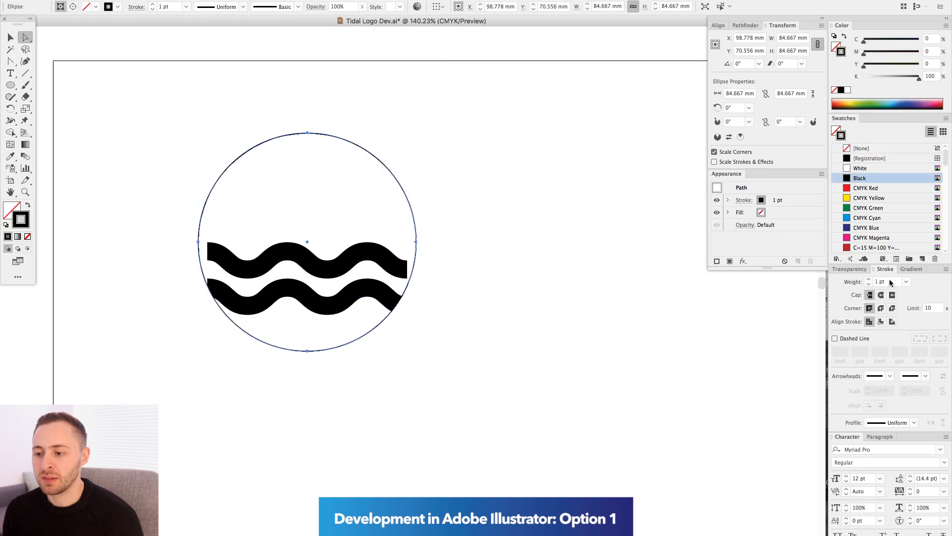
Give the circle around the waves a 20 pt stroke and apply the White swatch to a circle outline
{"action": "left_click_drag", "start_coordinate": [330, 331], "coordinate": [330, 331]}
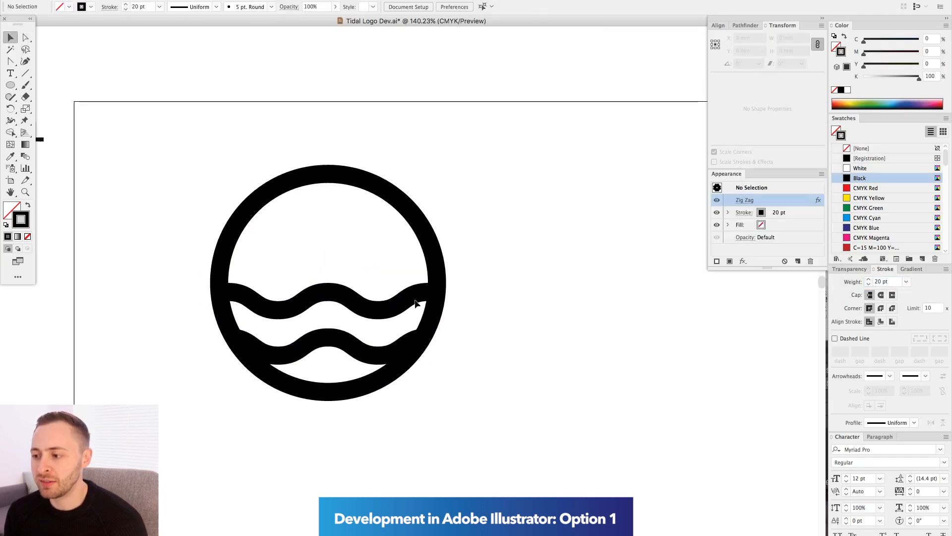
{"action": "left_click", "coordinate": [219, 208]}
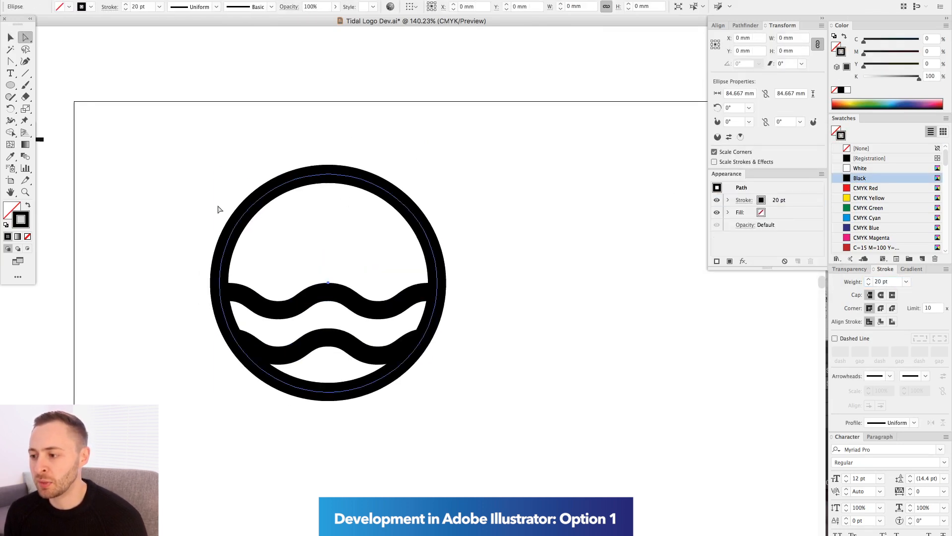
{"action": "left_click", "coordinate": [860, 168]}
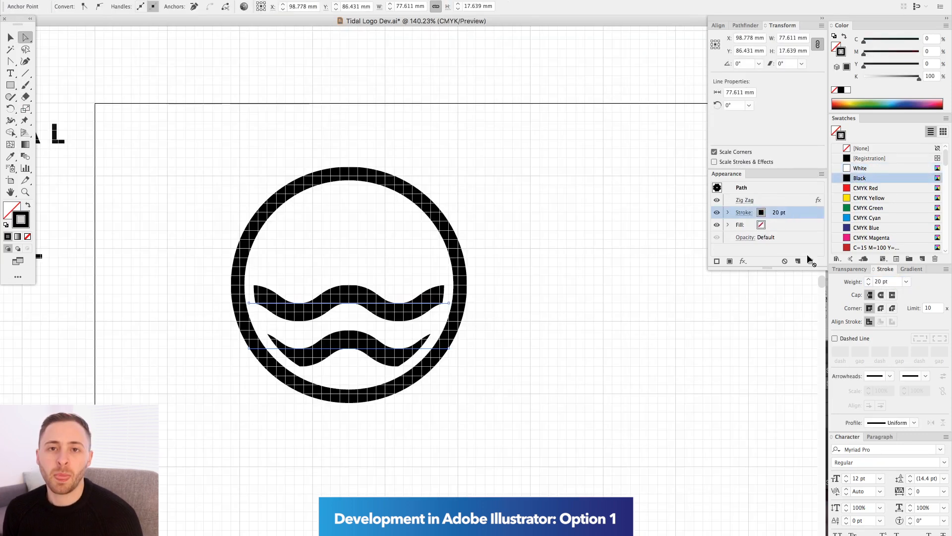
Add a wider second stroke to the two wave lines and align the white inner circle's 10 pt stroke to the inside
{"action": "left_click", "coordinate": [808, 225]}
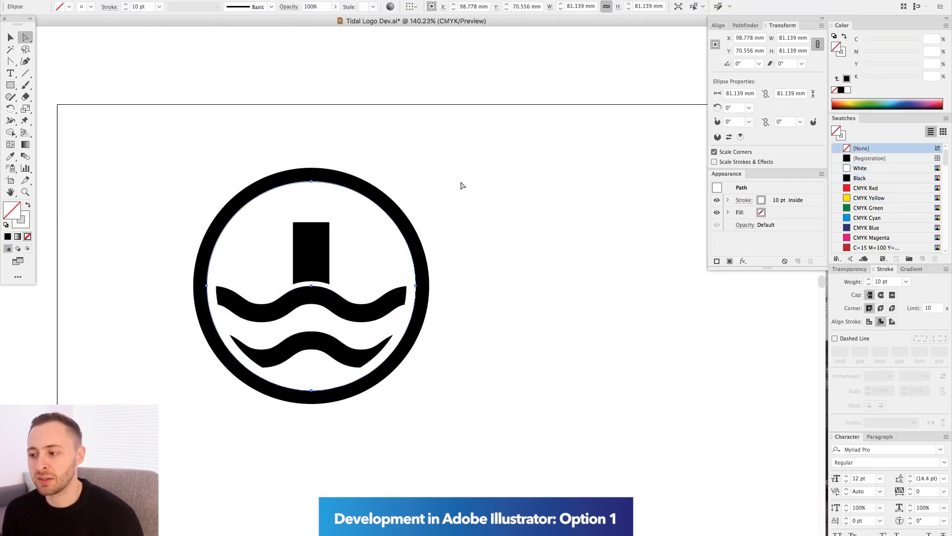
{"action": "left_click", "coordinate": [881, 321]}
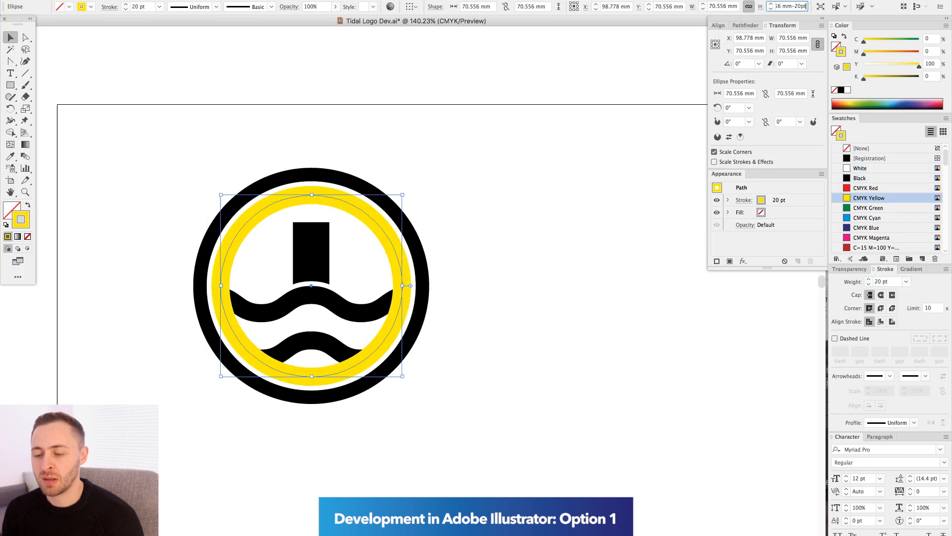
Shrink the yellow circle by 20 pt to 63.5 mm and reshape it into an upper pie slice with one angle at 160°
{"action": "key", "text": "Return"}
{"action": "key", "text": "a"}
{"action": "left_click", "coordinate": [313, 368]}
{"action": "left_click", "coordinate": [731, 121]}
{"action": "key", "text": "shift+Down"}
{"action": "key", "text": "shift+Down"}
{"action": "key", "text": "shift+Down"}
{"action": "key", "text": "shift+Down"}
{"action": "key", "text": "shift+Down"}
{"action": "key", "text": "shift+Down"}
{"action": "key", "text": "shift+Down"}
{"action": "key", "text": "shift+Down"}
{"action": "key", "text": "shift+Down"}
{"action": "key", "text": "shift+Down"}
{"action": "key", "text": "shift+Down"}
{"action": "key", "text": "shift+Down"}
{"action": "key", "text": "shift+Down"}
{"action": "key", "text": "shift+Down"}
{"action": "key", "text": "shift+Down"}
{"action": "key", "text": "shift+Down"}
{"action": "key", "text": "shift+Down"}
{"action": "key", "text": "shift+Down"}
{"action": "key", "text": "shift+Down"}
{"action": "key", "text": "shift+Down"}
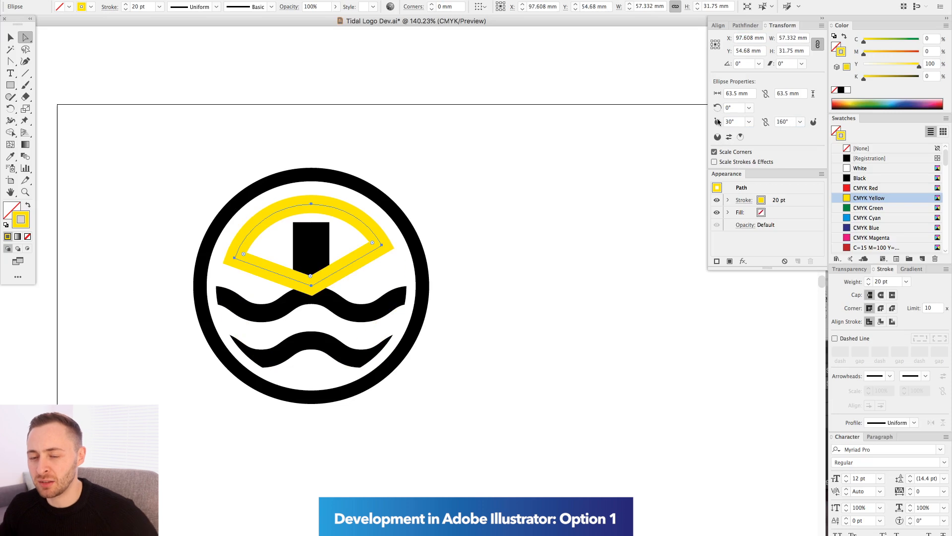
Delete the pie slice's centre point to leave an open arc, and match the thickness of the arc and the T's stem
{"action": "left_click", "coordinate": [319, 286]}
{"action": "key", "text": "Delete"}
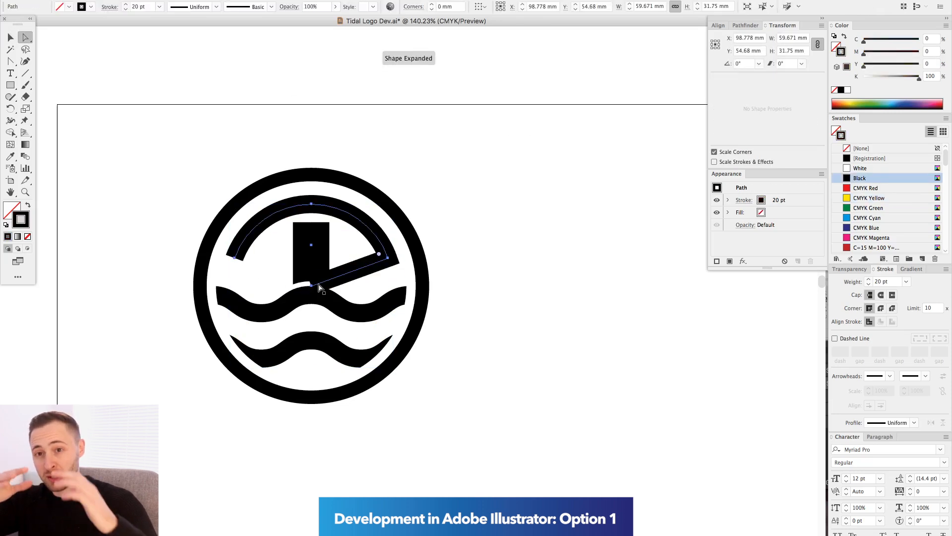
{"action": "left_click", "coordinate": [469, 198]}
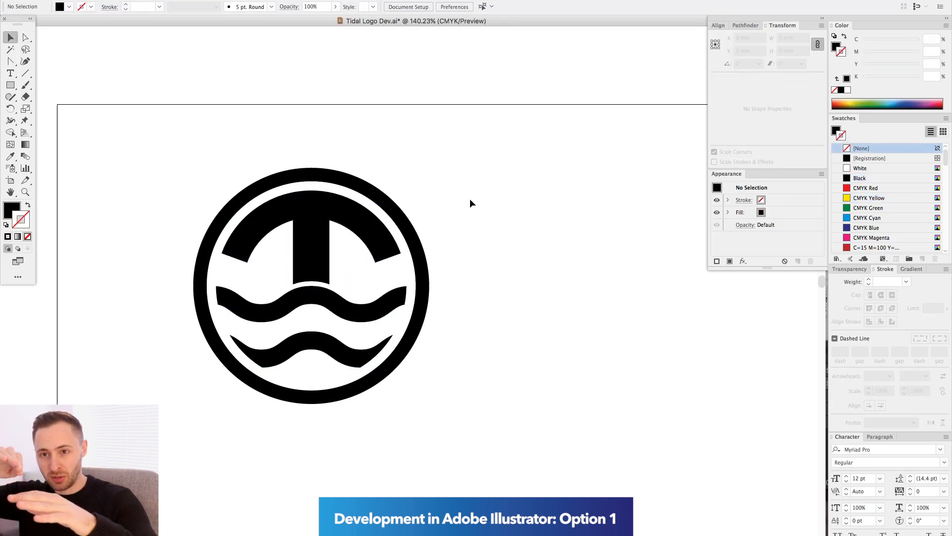
{"action": "left_click", "coordinate": [364, 224]}
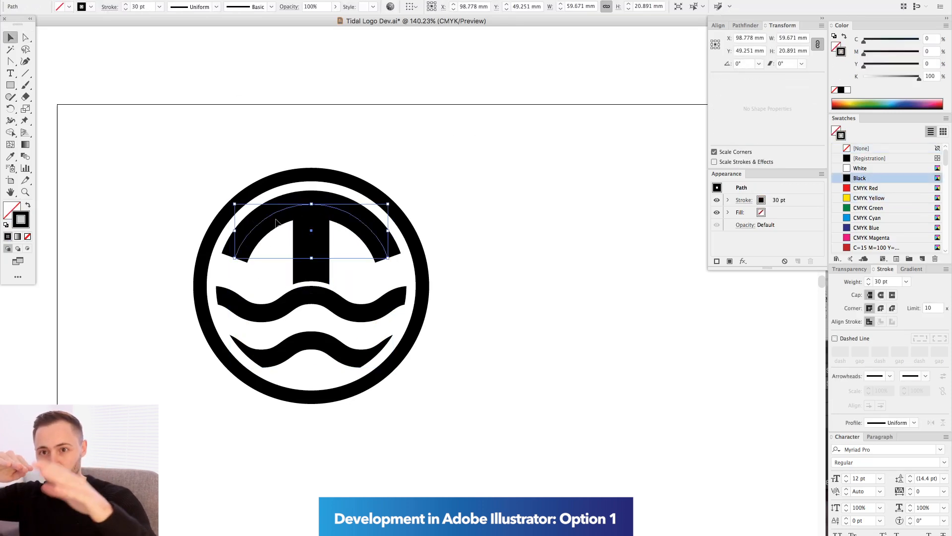
{"action": "left_click", "coordinate": [514, 226]}
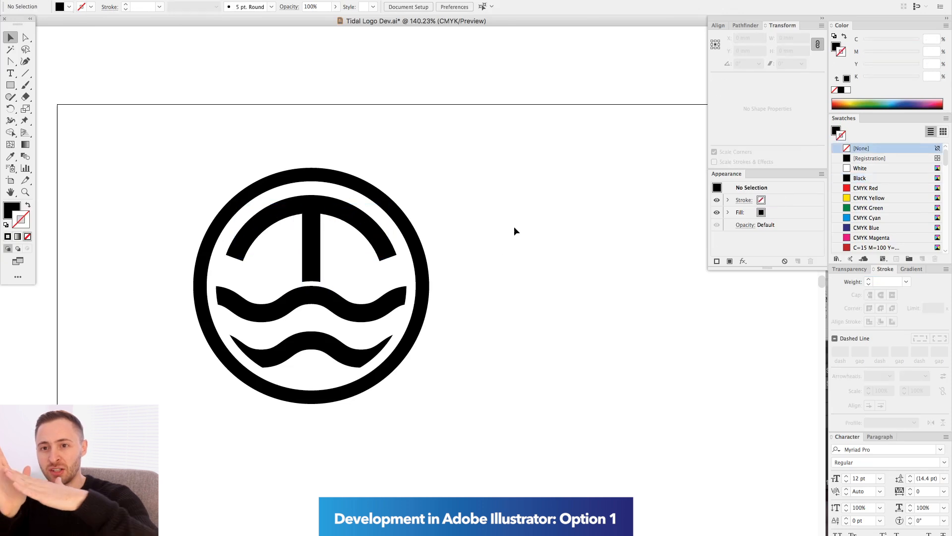
Duplicate the circular emblem alongside the original and redefine the pie angles of the copy's inner 63.5 mm circle
{"action": "left_click_drag", "start_coordinate": [343, 196], "coordinate": [627, 196]}
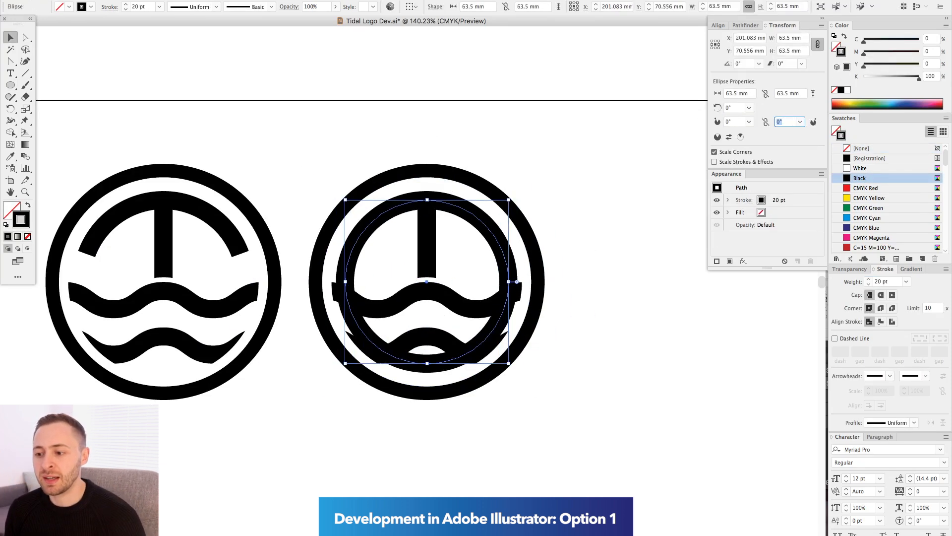
{"action": "left_click_drag", "start_coordinate": [736, 122], "coordinate": [691, 118]}
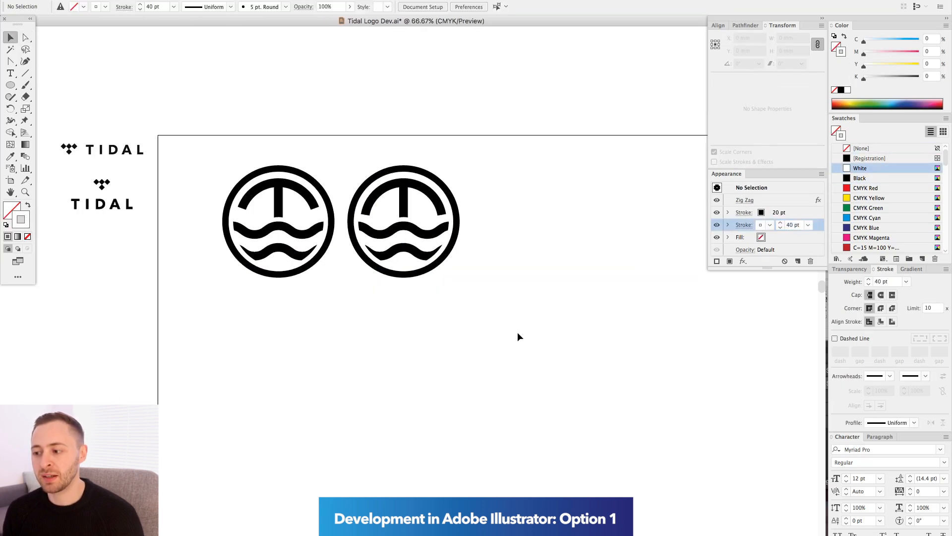
Shorten the arc in the third emblem where the two 45° diagonal lines cross it, and undo the rounded cap
{"action": "scroll", "coordinate": [424, 294], "scroll_direction": "right", "scroll_amount": 3}
{"action": "key", "text": "v"}
{"action": "left_click", "coordinate": [358, 165]}
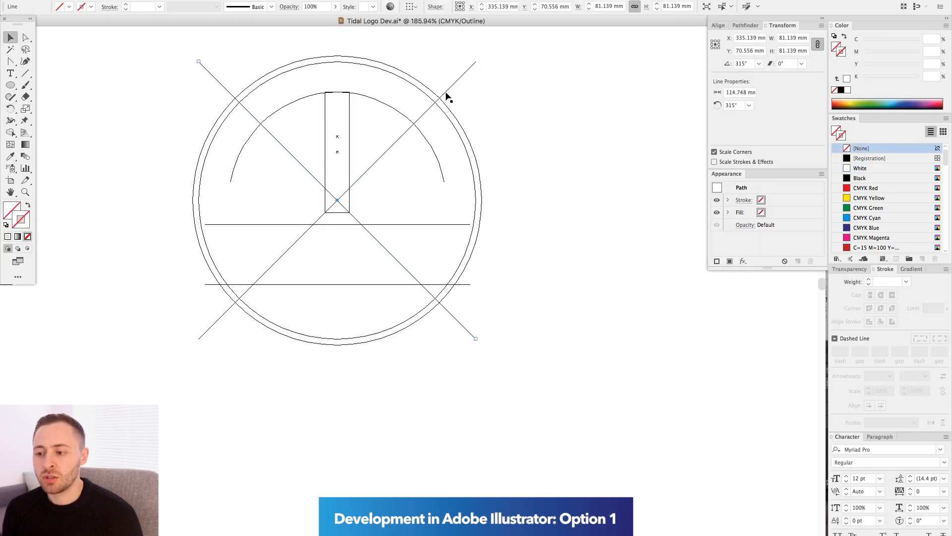
{"action": "key", "text": "super+y"}
{"action": "key", "text": "super+y"}
{"action": "left_click", "coordinate": [417, 120], "text": "shift"}
{"action": "left_click", "coordinate": [381, 103], "text": "shift"}
{"action": "key", "text": "super+y"}
{"action": "key", "text": "shift+m"}
{"action": "left_click_drag", "start_coordinate": [467, 102], "coordinate": [346, 325]}
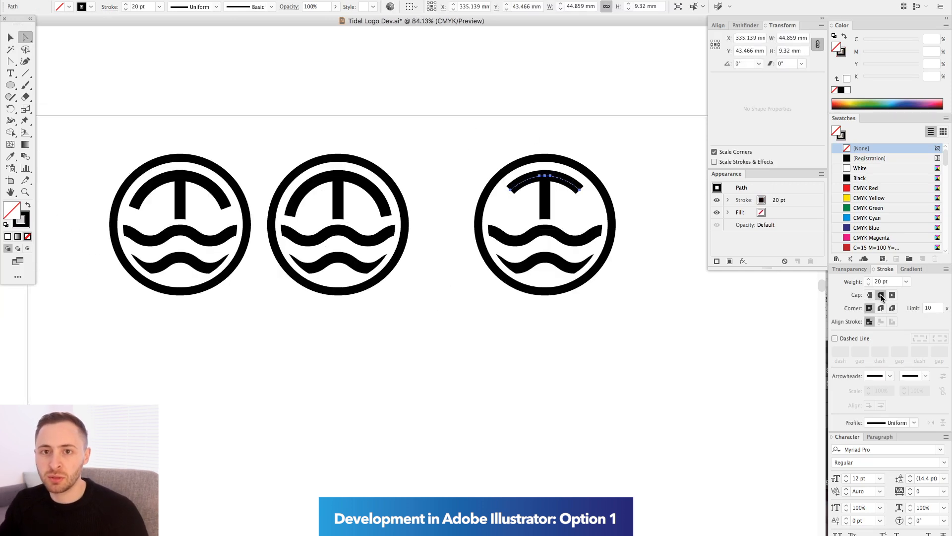
{"action": "key", "text": "super+z"}
Place a copy of the short-arc emblem below the row and add an enlarged TIDAL text beside it
{"action": "left_click", "coordinate": [431, 420]}
{"action": "left_click_drag", "start_coordinate": [441, 280], "coordinate": [422, 276]}
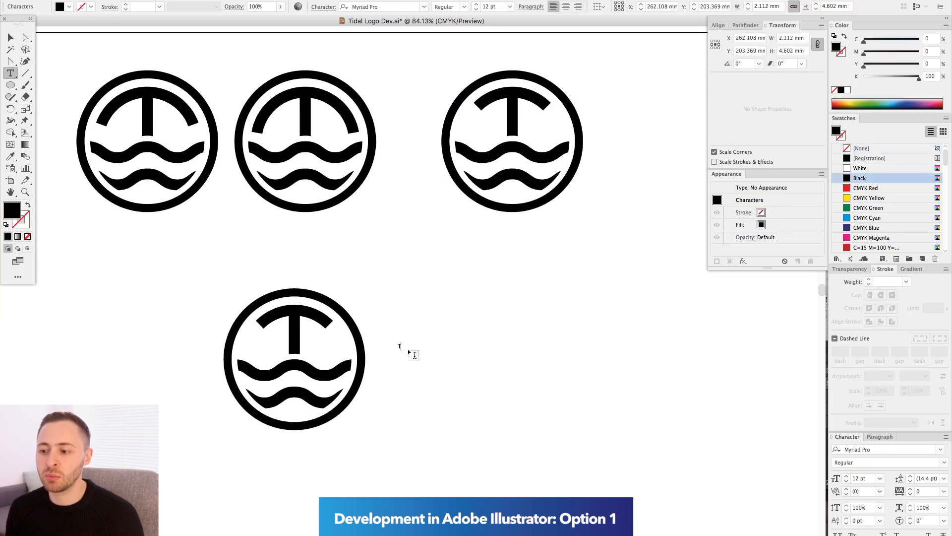
{"action": "left_click_drag", "start_coordinate": [408, 349], "coordinate": [487, 395]}
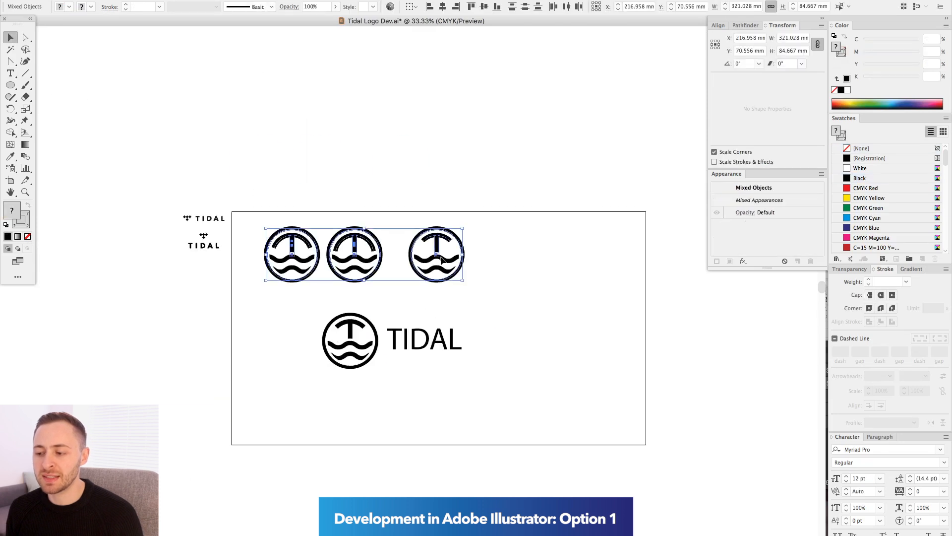
Set the TIDAL wordmark in Poppins Bold and place the insertion point between the D and the A
{"action": "left_click", "coordinate": [744, 252]}
{"action": "double_click", "coordinate": [411, 255]}
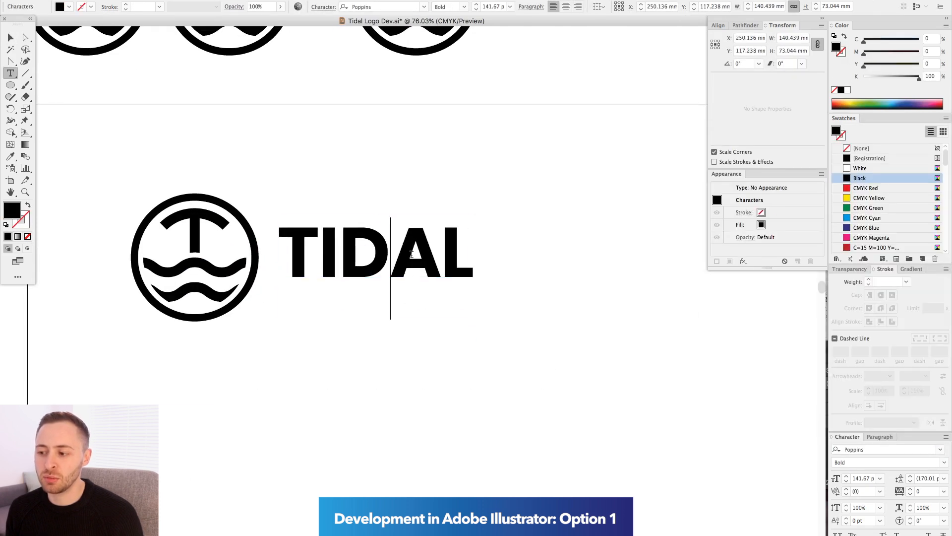
{"action": "key", "text": "Escape"}
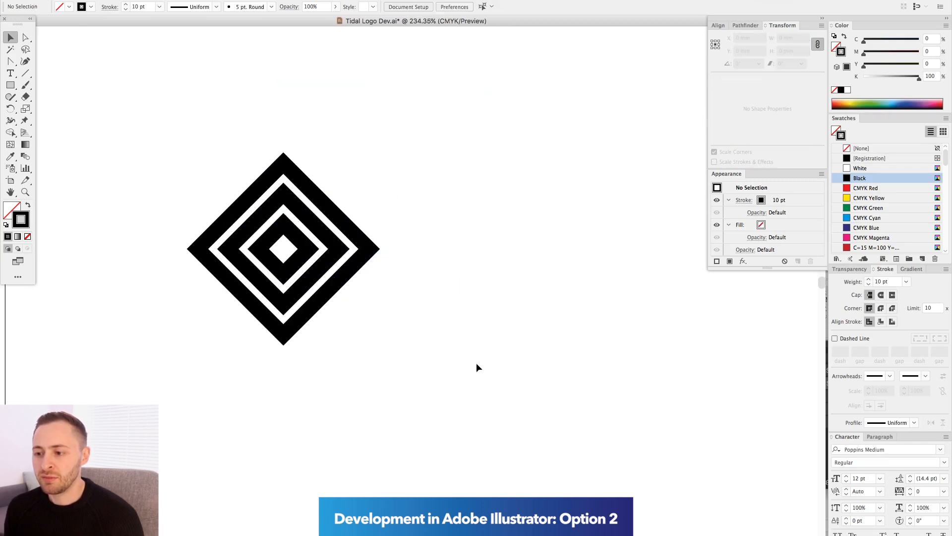
Draw a vertical white strip from below the concentric diamonds up to their centre, and adjust the diamonds' corners
{"action": "key", "text": "backslash"}
{"action": "left_click_drag", "start_coordinate": [286, 361], "coordinate": [286, 256]}
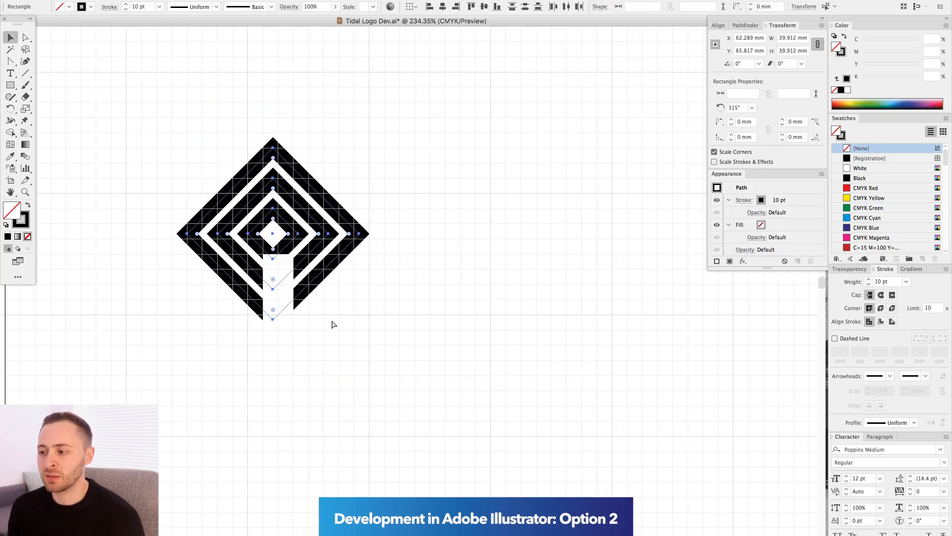
{"action": "left_click_drag", "start_coordinate": [280, 263], "coordinate": [283, 260]}
{"action": "key", "text": "Return"}
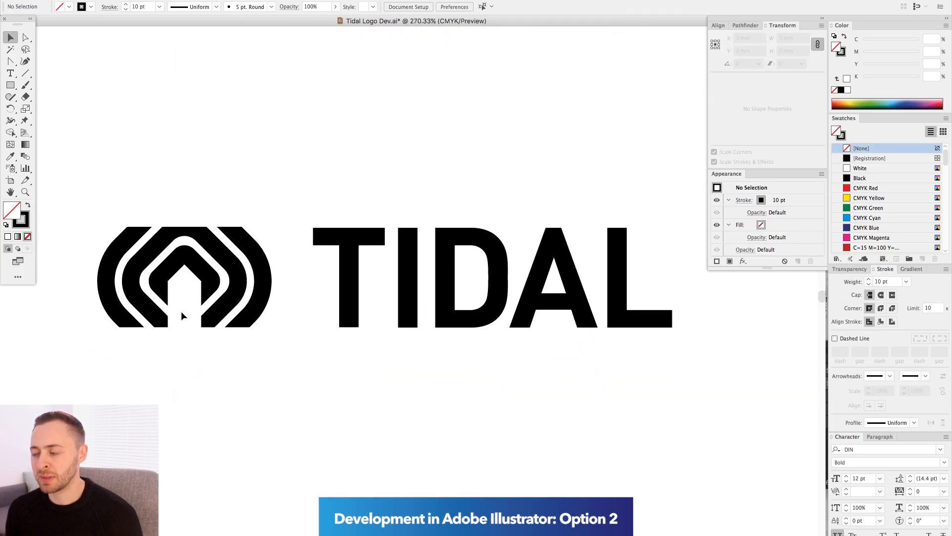
Expand the shapes of the rounded diamond mark into editable outlines
{"action": "left_click", "coordinate": [130, 0]}
{"action": "left_click", "coordinate": [136, 92]}
{"action": "left_click", "coordinate": [504, 331]}
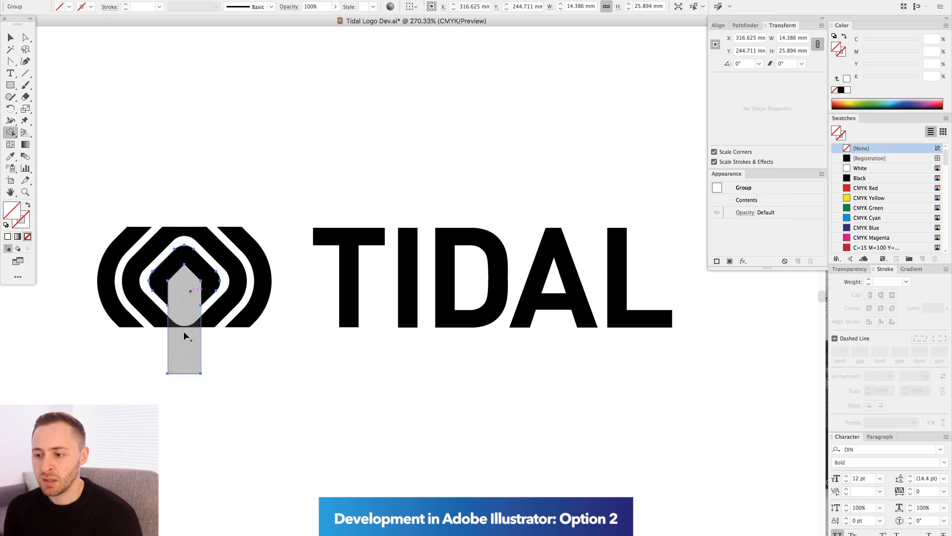
Round the top point of the white opening in the mark's centre by about 0.5 mm
{"action": "key", "text": "a"}
{"action": "left_click", "coordinate": [184, 267]}
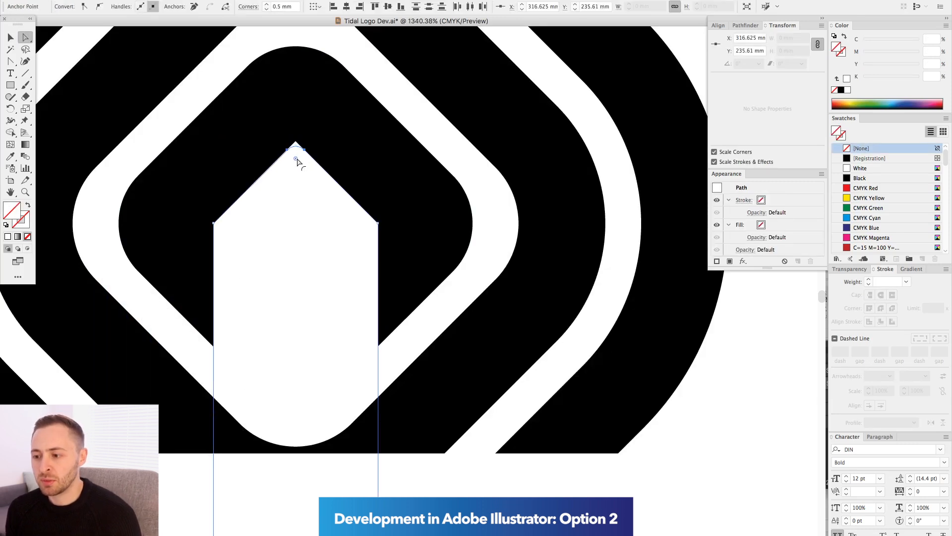
{"action": "left_click", "coordinate": [298, 145]}
{"action": "left_click_drag", "start_coordinate": [298, 158], "coordinate": [298, 159]}
{"action": "left_click", "coordinate": [268, 199]}
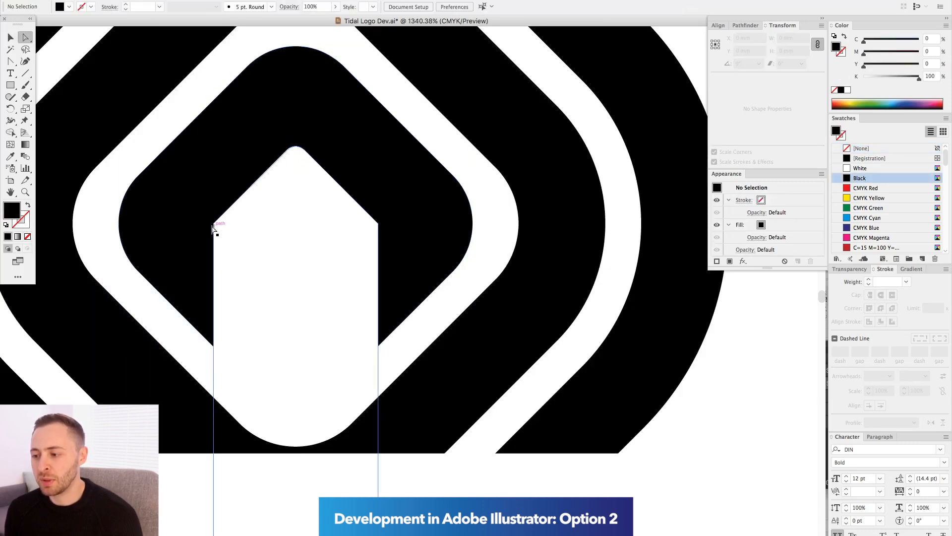
Round the opening's two shoulder corners and draw a rectangle about 6.7 mm by 7.55 mm over its lower end
{"action": "left_click", "coordinate": [213, 225]}
{"action": "key", "text": "super+y"}
{"action": "left_click_drag", "start_coordinate": [201, 212], "coordinate": [390, 235]}
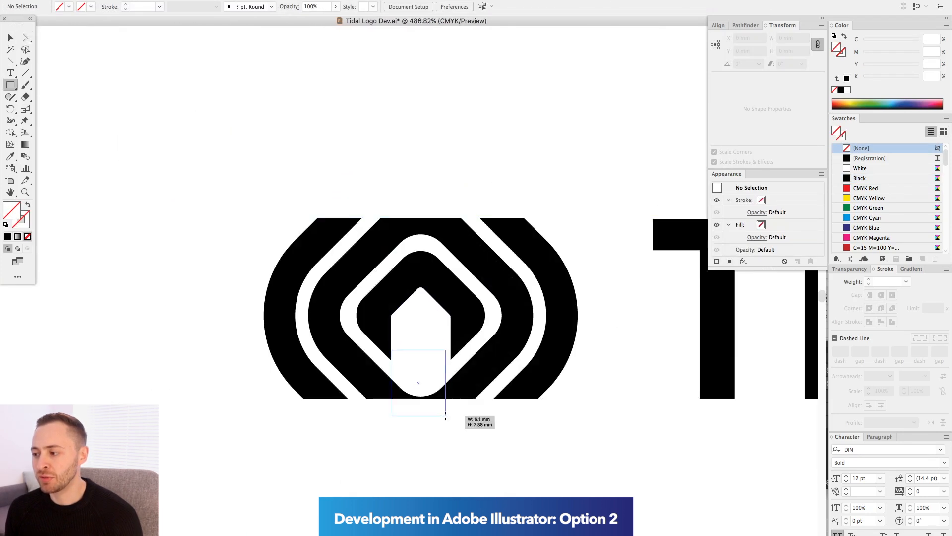
{"action": "left_click_drag", "start_coordinate": [446, 416], "coordinate": [494, 432]}
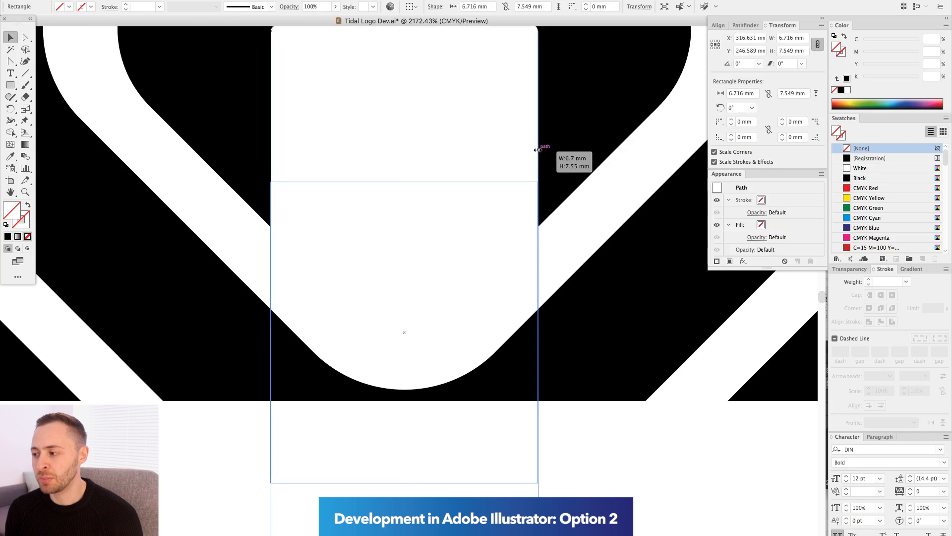
{"action": "left_click_drag", "start_coordinate": [535, 149], "coordinate": [538, 181]}
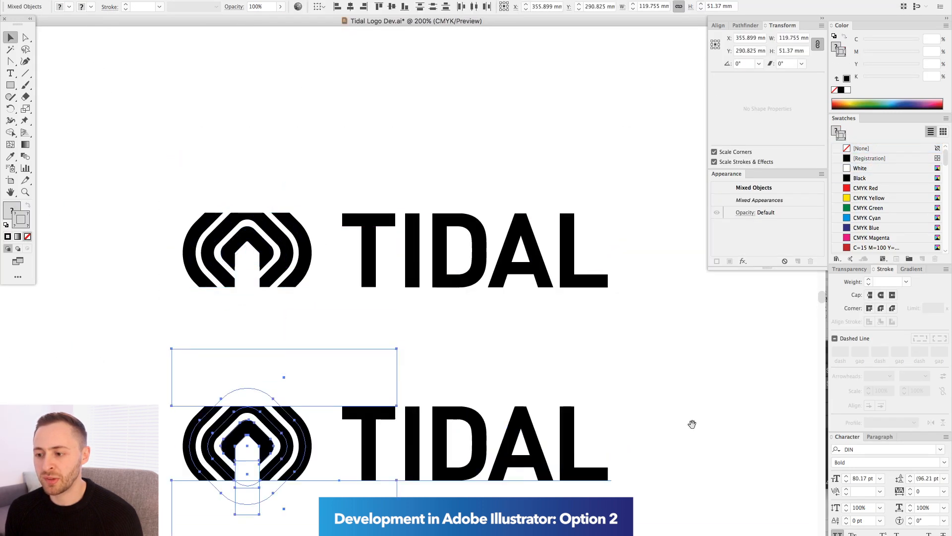
Search the fonts for "din rou" for the TIDAL wordmark in the lower logo copy
{"action": "left_click", "coordinate": [877, 449]}
{"action": "type", "text": "din rou"}
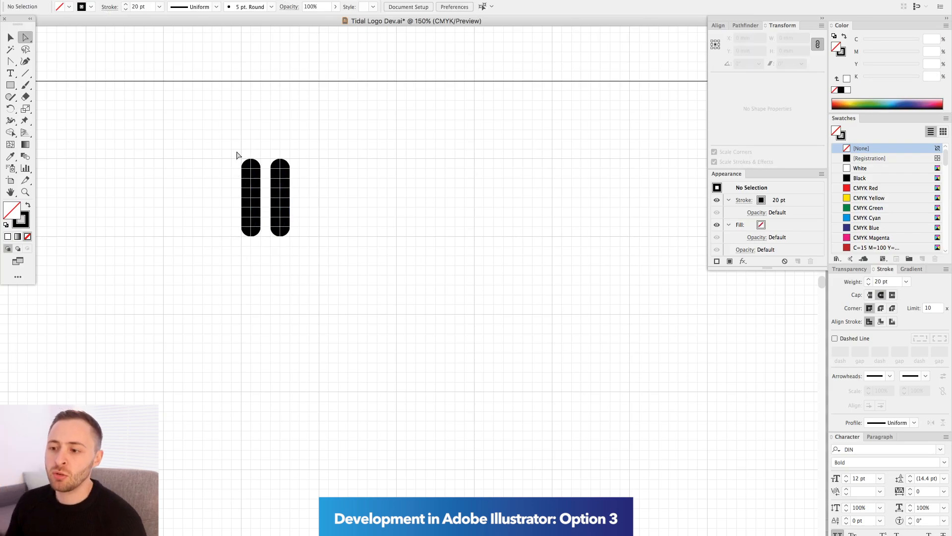
Duplicate the rounded 20 pt bar into an evenly spaced row of six, and copy the whole row below
{"action": "key", "text": "alt+Right"}
{"action": "key", "text": "Right"}
{"action": "key", "text": "Right"}
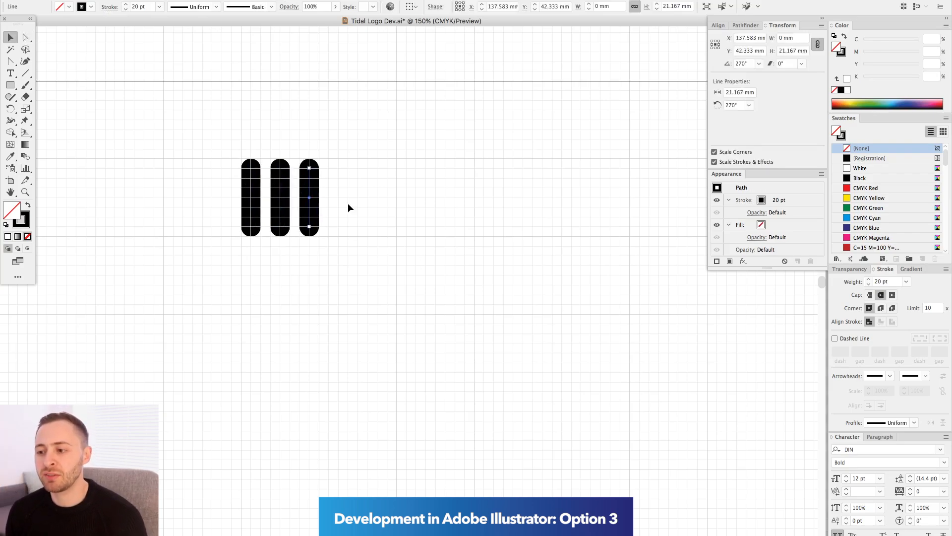
{"action": "left_click_drag", "start_coordinate": [368, 190], "coordinate": [367, 190]}
{"action": "key", "text": "super+a"}
{"action": "left_click_drag", "start_coordinate": [430, 222], "coordinate": [407, 277]}
Extend the lower ends of the two middle bars in the second row downward to form a stem
{"action": "key", "text": "a"}
{"action": "left_click", "coordinate": [359, 291]}
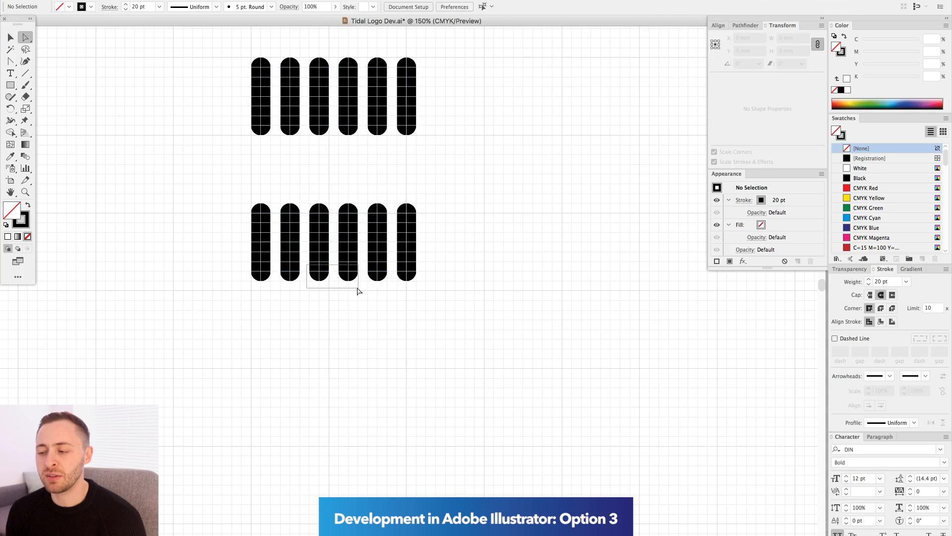
{"action": "key", "text": "Down"}
Lower the tops of the outer bars in the second row so they step down towards both sides
{"action": "left_click_drag", "start_coordinate": [243, 209], "coordinate": [303, 238]}
{"action": "left_click_drag", "start_coordinate": [365, 206], "coordinate": [391, 233]}
{"action": "key", "text": "Down"}
{"action": "key", "text": "Down"}
Copy the stepped bar mark to the side and move the ends of the copy's side bars down
{"action": "key", "text": "v"}
{"action": "key", "text": "super+minus"}
{"action": "key", "text": "super+minus"}
{"action": "key", "text": "super+equal"}
{"action": "left_click_drag", "start_coordinate": [195, 165], "coordinate": [325, 238]}
{"action": "left_click_drag", "start_coordinate": [268, 191], "coordinate": [418, 194]}
{"action": "left_click_drag", "start_coordinate": [297, 143], "coordinate": [517, 317]}
{"action": "left_click_drag", "start_coordinate": [306, 228], "coordinate": [355, 278]}
{"action": "left_click_drag", "start_coordinate": [425, 229], "coordinate": [514, 280]}
{"action": "key", "text": "Down"}
Hide the grid and rework a tilted set of the six bars with its second bar extended
{"action": "key", "text": "super+apostrophe"}
{"action": "key", "text": "super+minus"}
{"action": "key", "text": "super+minus"}
{"action": "key", "text": "super+minus"}
{"action": "key", "text": "super+minus"}
{"action": "left_click_drag", "start_coordinate": [241, 158], "coordinate": [657, 401]}
{"action": "key", "text": "v"}
{"action": "key", "text": "super+minus"}
{"action": "key", "text": "super+minus"}
{"action": "left_click_drag", "start_coordinate": [432, 268], "coordinate": [498, 242]}
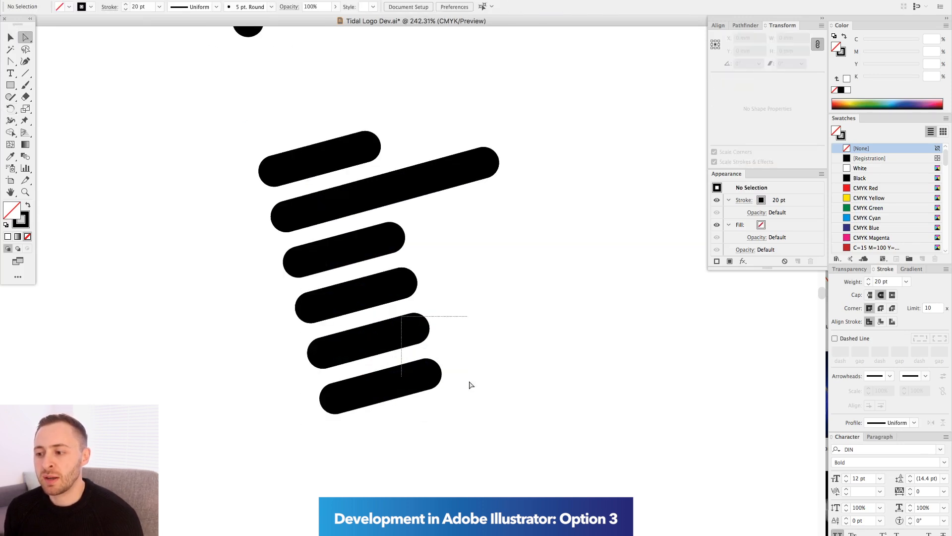
{"action": "left_click_drag", "start_coordinate": [538, 346], "coordinate": [550, 350]}
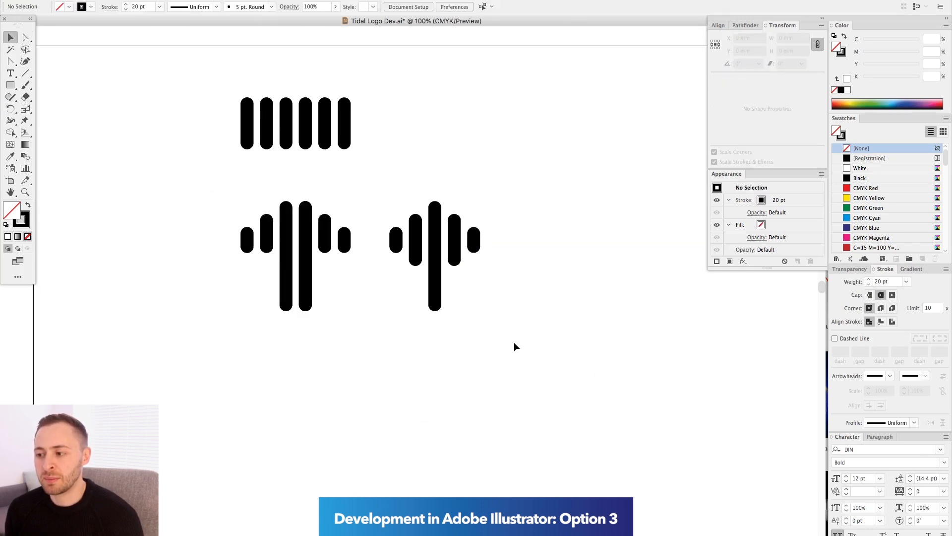
Duplicate the five-bar mark to its right and shorten the copy's central stem and inner side bars
{"action": "left_click_drag", "start_coordinate": [397, 180], "coordinate": [399, 206]}
{"action": "left_click_drag", "start_coordinate": [381, 207], "coordinate": [530, 298]}
{"action": "left_click_drag", "start_coordinate": [466, 287], "coordinate": [511, 286]}
{"action": "key", "text": "a"}
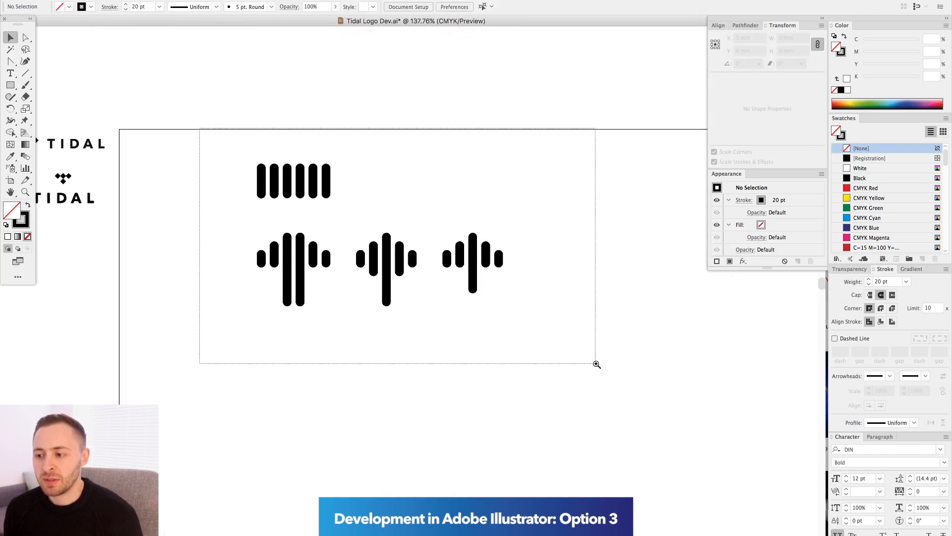
Add the text TIDAL in 12 pt DIN Bold beside the six-bar mark below the row
{"action": "left_click_drag", "start_coordinate": [596, 364], "coordinate": [597, 365]}
{"action": "scroll", "coordinate": [531, 185], "scroll_direction": "right", "scroll_amount": 5}
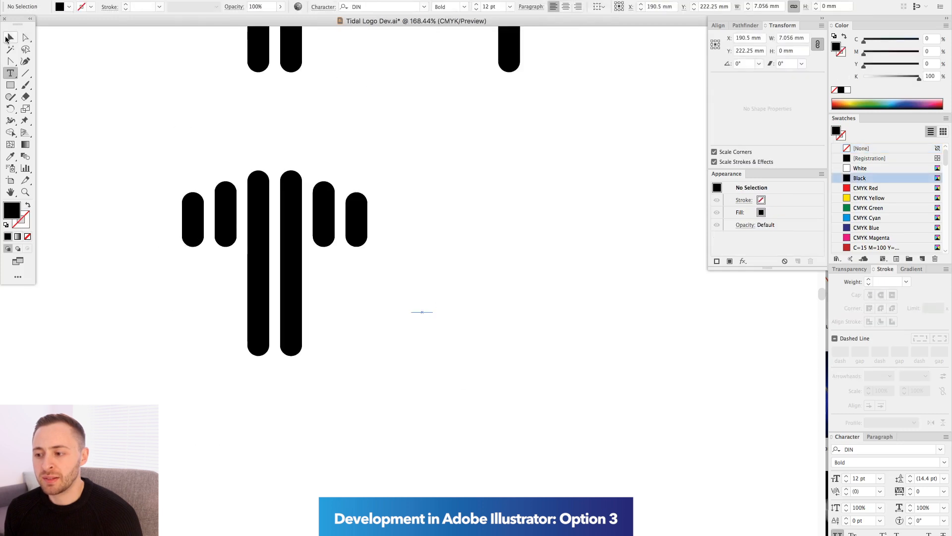
{"action": "type", "text": "AL"}
{"action": "key", "text": "Escape"}
{"action": "key", "text": "a"}
Move the TIDAL text down beside the lowest six-bar mark
{"action": "key", "text": "super+minus"}
{"action": "key", "text": "super+minus"}
{"action": "key", "text": "v"}
{"action": "left_click_drag", "start_coordinate": [317, 226], "coordinate": [310, 323]}
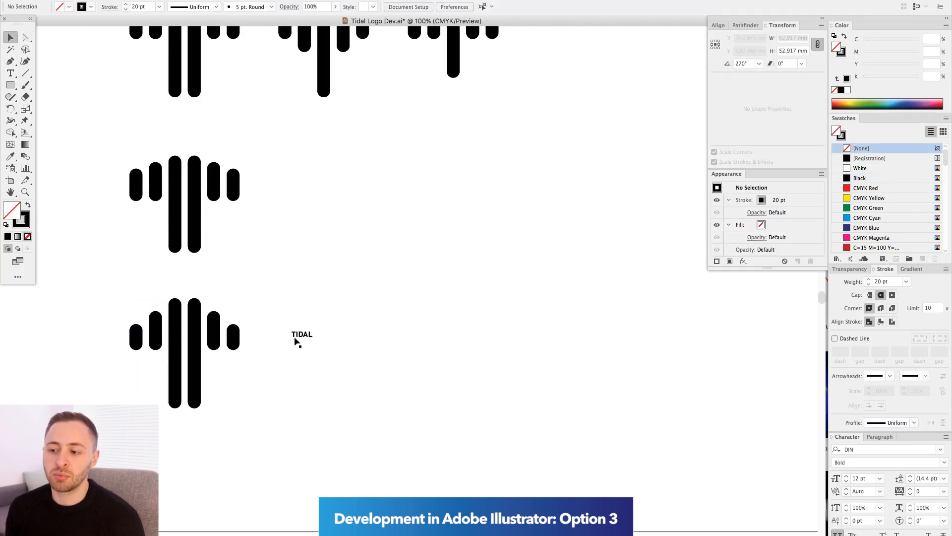
Enlarge the TIDAL text beside the lowest six-bar mark to 81.48 pt and set it in Gotham Rounded Light
{"action": "left_click", "coordinate": [940, 450]}
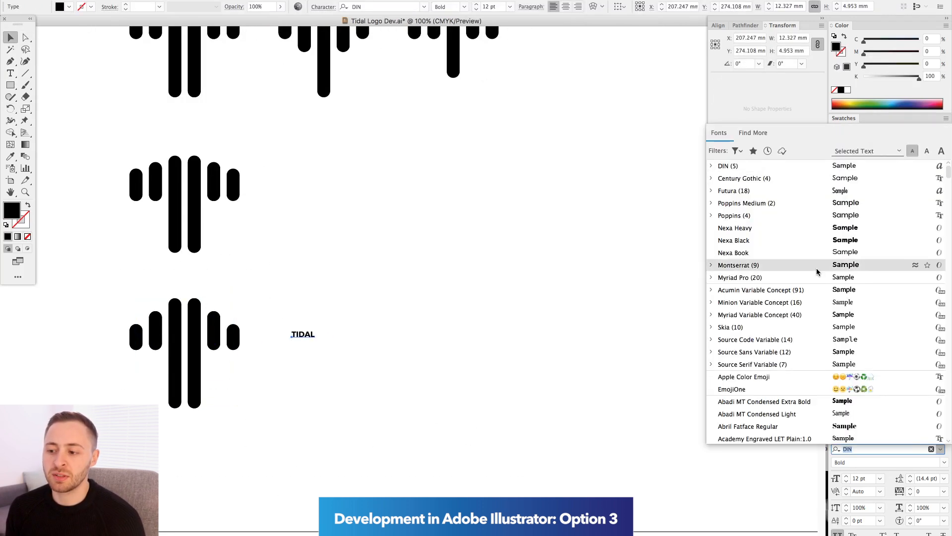
{"action": "scroll", "coordinate": [815, 270], "scroll_direction": "down", "scroll_amount": 5}
{"action": "left_click_drag", "start_coordinate": [215, 327], "coordinate": [483, 339]}
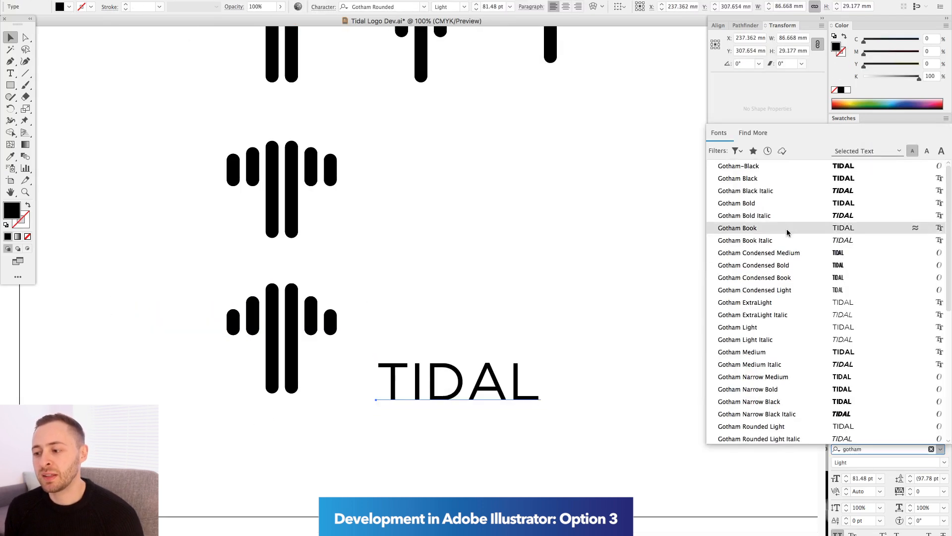
Change the wordmark to lowercase tidal and scale it down over the lowest six-bar mark
{"action": "left_click", "coordinate": [469, 384]}
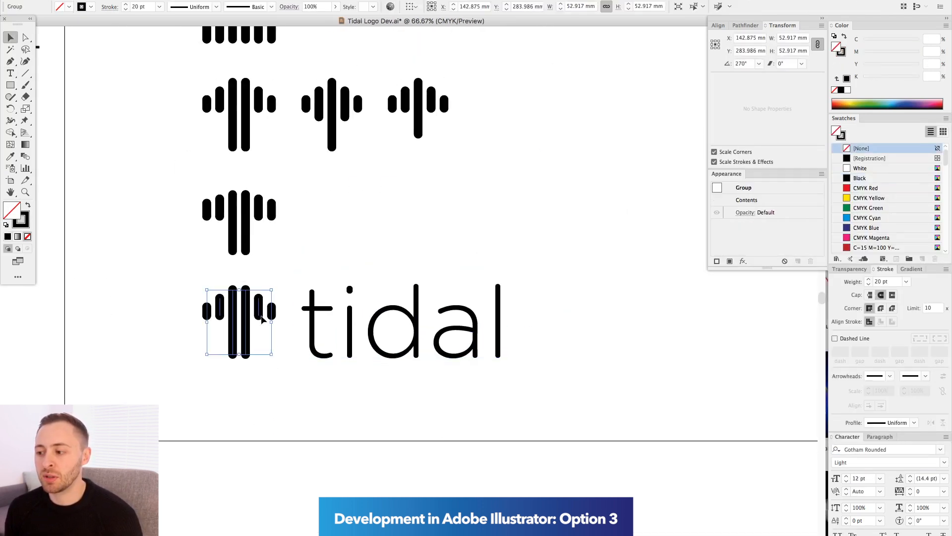
{"action": "left_click_drag", "start_coordinate": [419, 324], "coordinate": [310, 325]}
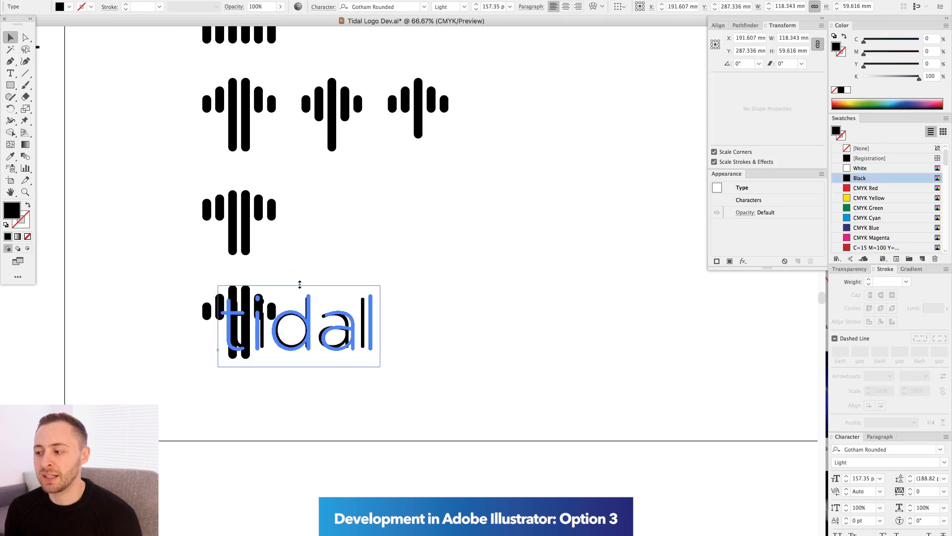
{"action": "left_click_drag", "start_coordinate": [535, 173], "coordinate": [585, 237]}
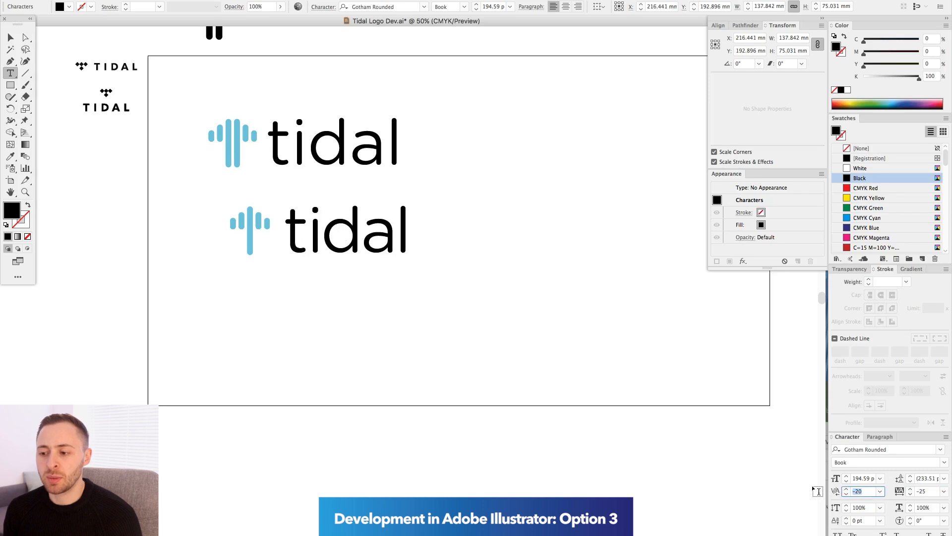
Set the lower tidal wordmark's kerning to -20 and move it with its five-bar mark farther from the upper logo
{"action": "key", "text": "Return"}
{"action": "left_click_drag", "start_coordinate": [431, 250], "coordinate": [154, 204]}
{"action": "left_click_drag", "start_coordinate": [427, 270], "coordinate": [473, 319]}
{"action": "left_click_drag", "start_coordinate": [473, 319], "coordinate": [388, 319]}
{"action": "left_click_drag", "start_coordinate": [454, 247], "coordinate": [475, 235]}
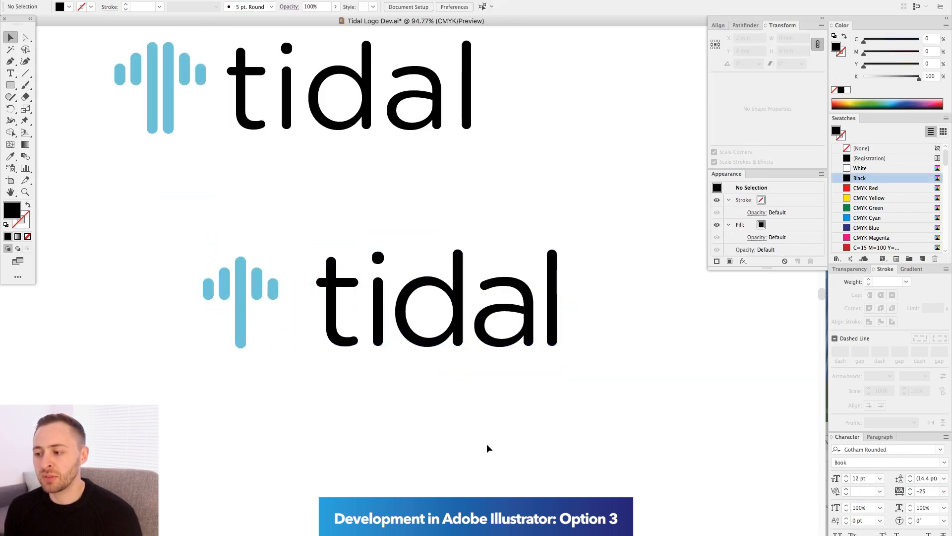
Nudge the selected parts of the three-slider icon to the left
{"action": "scroll", "coordinate": [353, 379], "scroll_direction": "down", "scroll_amount": 6}
{"action": "left_click_drag", "start_coordinate": [324, 307], "coordinate": [310, 267]}
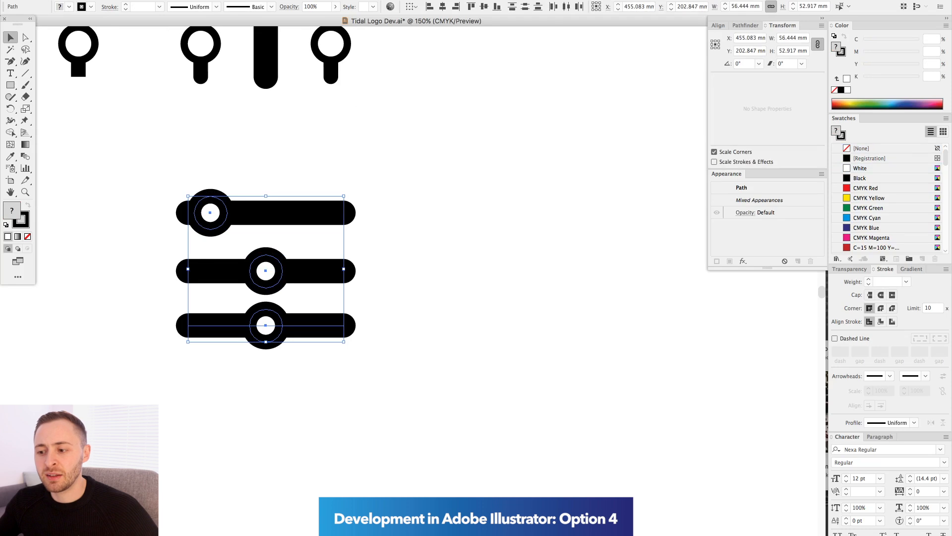
{"action": "key", "text": "shift+Left"}
{"action": "left_click", "coordinate": [431, 278]}
{"action": "left_click_drag", "start_coordinate": [431, 278], "coordinate": [524, 304]}
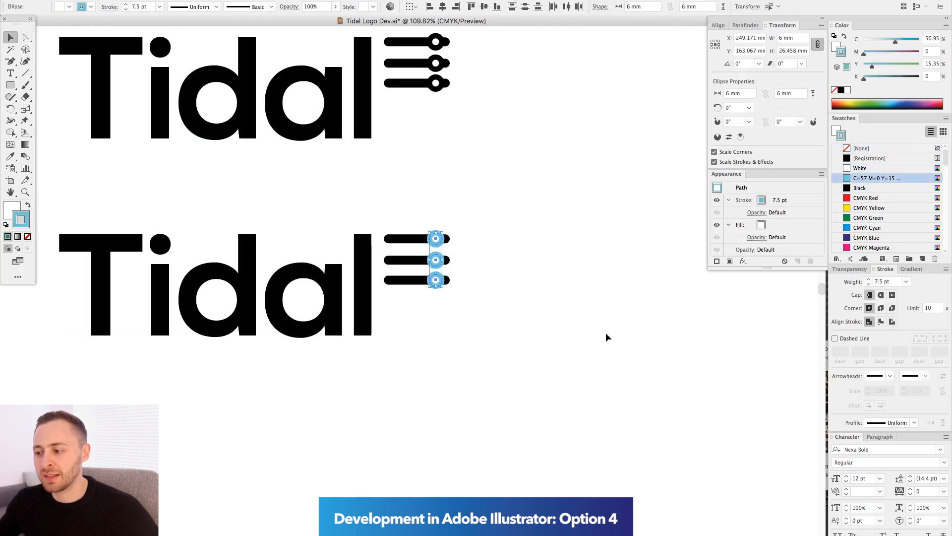
Add a white 15 pt stroke beneath the light-blue stroke of the lower Tidal logo's three slider knobs and shift the knobs slightly left
{"action": "left_click", "coordinate": [605, 333]}
{"action": "left_click_drag", "start_coordinate": [401, 252], "coordinate": [667, 376]}
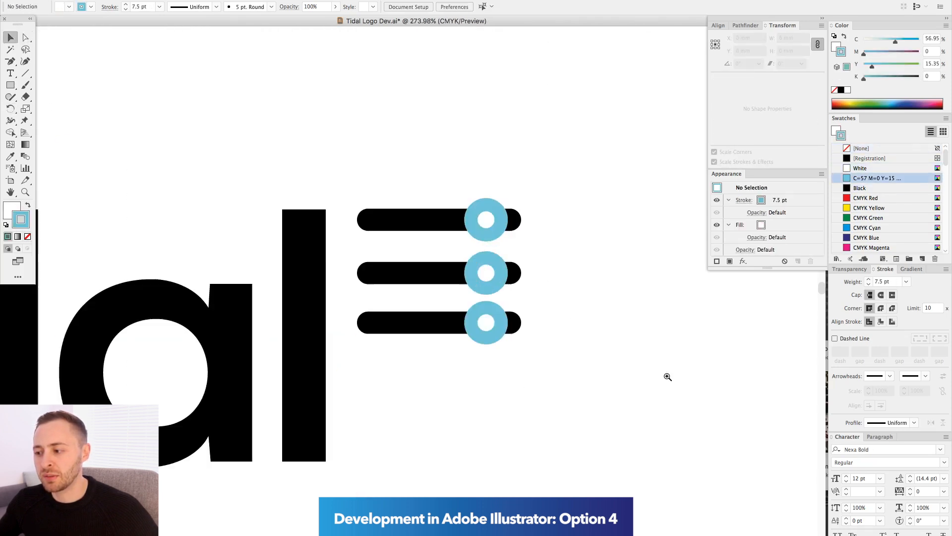
{"action": "left_click", "coordinate": [796, 225]}
{"action": "left_click", "coordinate": [762, 225]}
{"action": "left_click", "coordinate": [679, 242]}
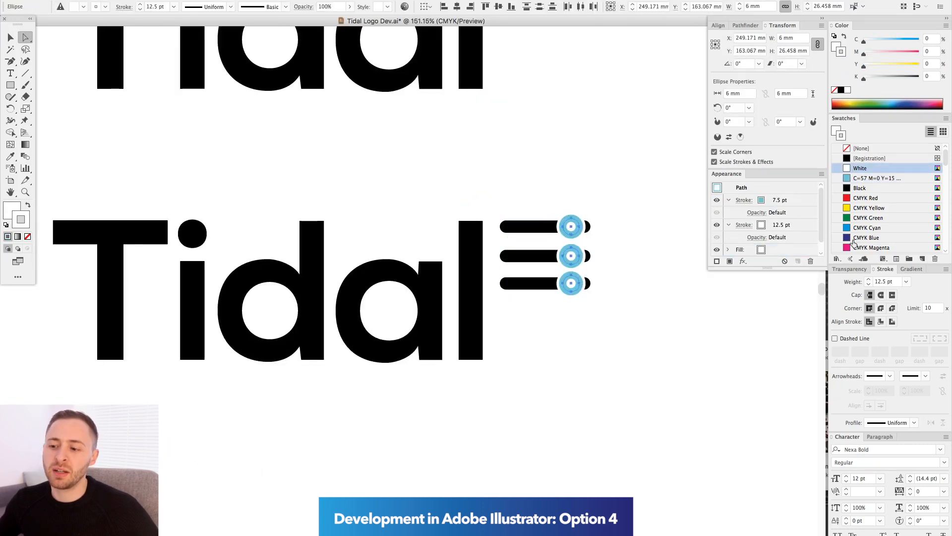
{"action": "left_click", "coordinate": [593, 393]}
{"action": "key", "text": "a"}
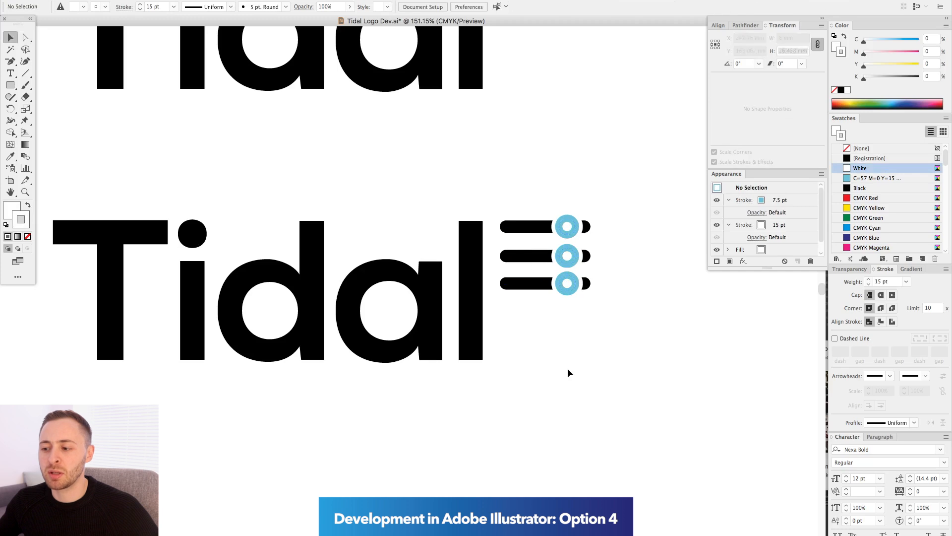
Group the bars and light-blue knobs of the slider icon beside the lower Tidal wordmark
{"action": "scroll", "coordinate": [568, 373], "scroll_direction": "down", "scroll_amount": 3}
{"action": "left_click_drag", "start_coordinate": [595, 268], "coordinate": [526, 342]}
{"action": "key", "text": "super+g"}
{"action": "scroll", "coordinate": [634, 372], "scroll_direction": "down", "scroll_amount": 3}
{"action": "left_click_drag", "start_coordinate": [461, 355], "coordinate": [387, 277]}
{"action": "left_click_drag", "start_coordinate": [421, 300], "coordinate": [421, 396]}
{"action": "scroll", "coordinate": [600, 407], "scroll_direction": "up", "scroll_amount": 1}
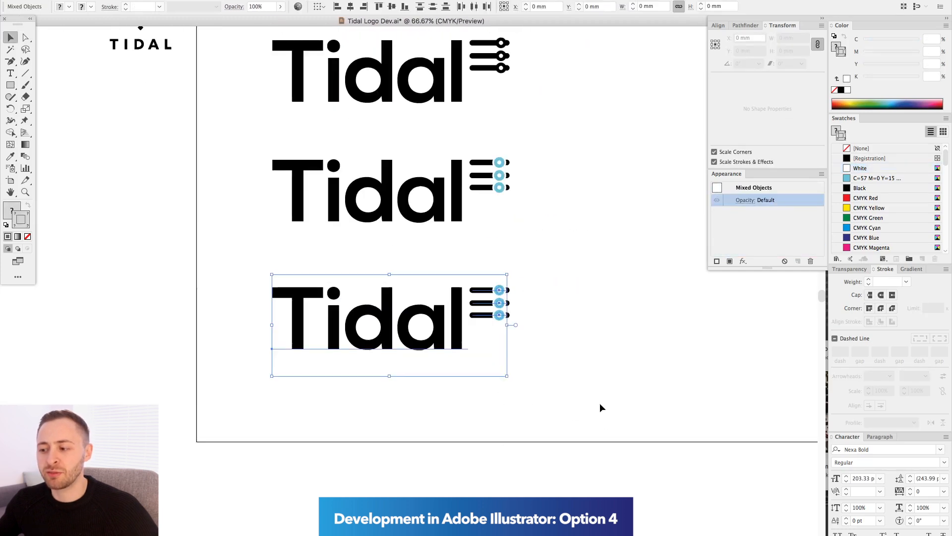
{"action": "key", "text": "Delete"}
Duplicate the all-black Tidal slider logo below the blue-knob version and ungroup the copy's slider icon
{"action": "left_click_drag", "start_coordinate": [540, 122], "coordinate": [427, 55]}
{"action": "left_click_drag", "start_coordinate": [421, 79], "coordinate": [421, 346]}
{"action": "mouse_move", "coordinate": [559, 265]}
{"action": "left_mouse_down"}
{"action": "mouse_move", "coordinate": [486, 357]}
{"action": "mouse_move", "coordinate": [471, 300]}
{"action": "left_mouse_up"}
{"action": "key", "text": "super+shift+g"}
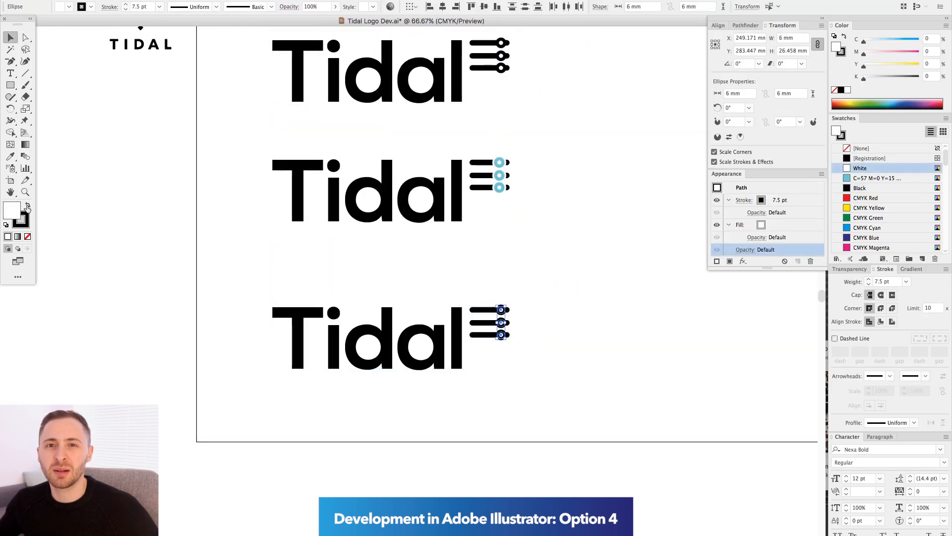
{"action": "left_click_drag", "start_coordinate": [653, 455], "coordinate": [653, 455]}
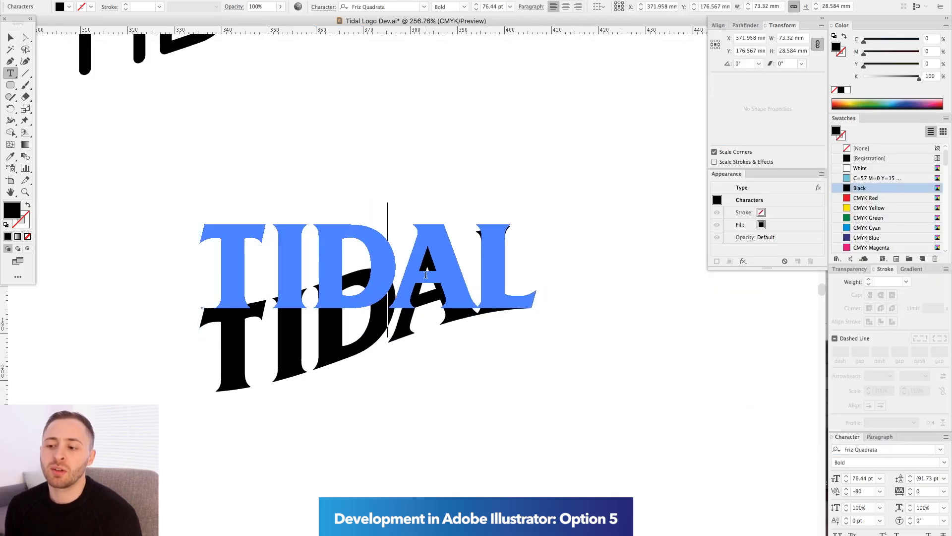
Show the grid and draw an 84.667 × 42.333 mm rectangle over the rising TIDAL text, filled with the light-blue C=57 M=0 Y=15 swatch
{"action": "left_click", "coordinate": [518, 141]}
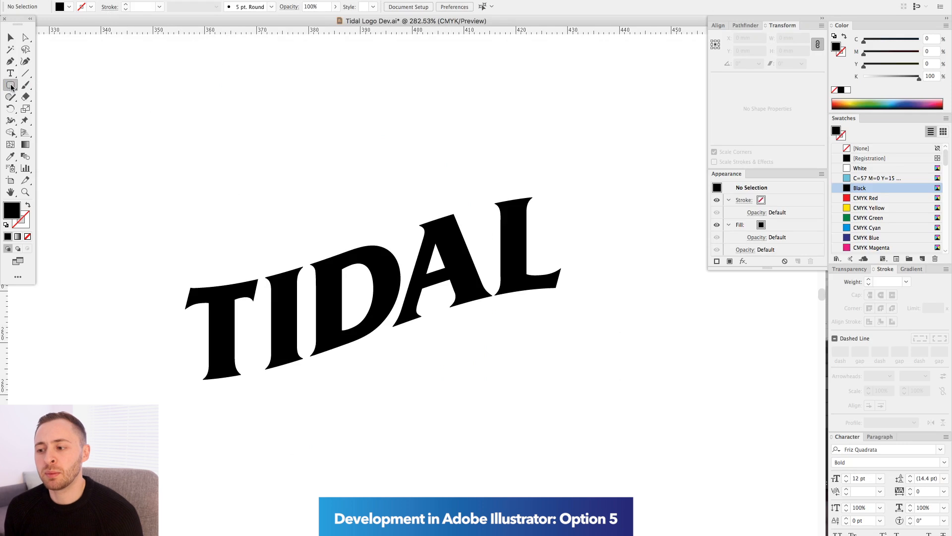
{"action": "key", "text": "ctrl+'"}
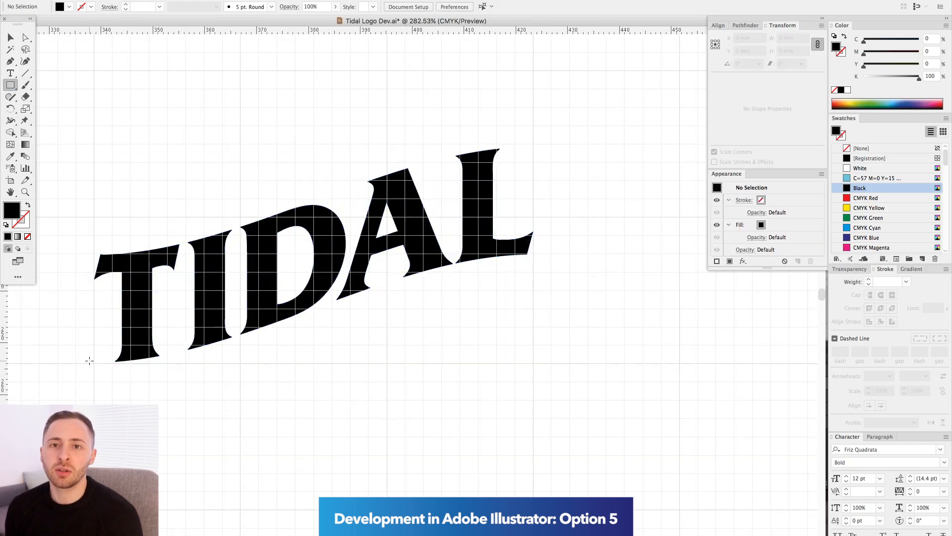
{"action": "left_click_drag", "start_coordinate": [95, 144], "coordinate": [534, 363]}
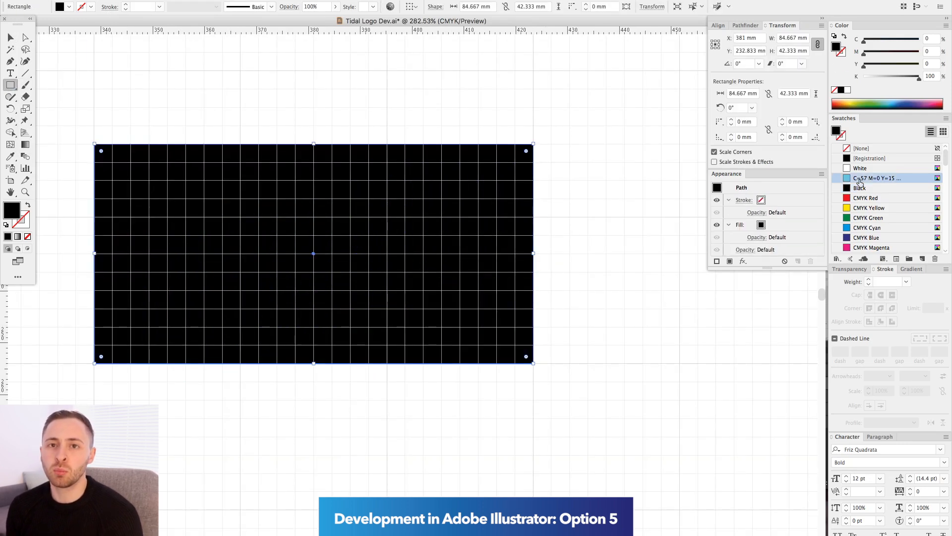
{"action": "left_click", "coordinate": [860, 179]}
{"action": "key", "text": "Return"}
{"action": "key", "text": "super+z"}
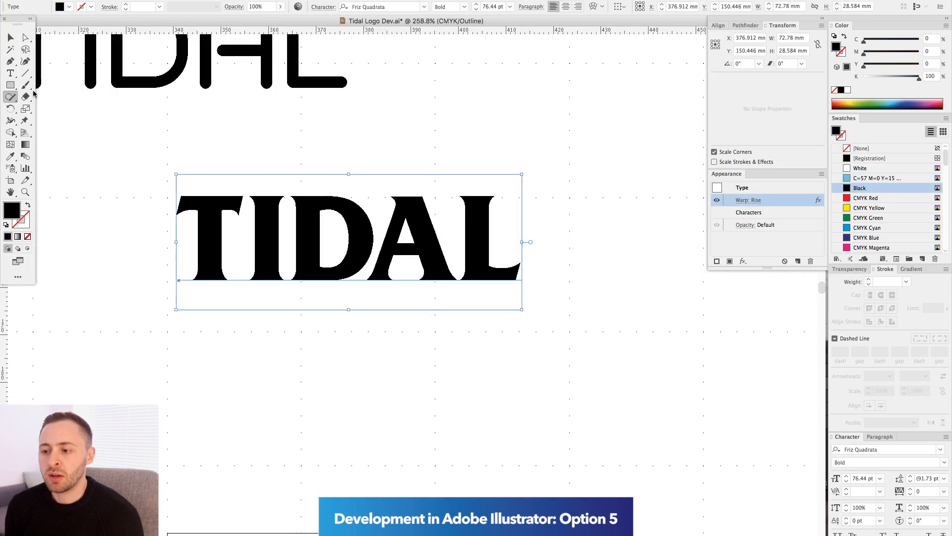
Draw a rectangle over the flat TIDAL letters and make it a white Rise-warped band across the light-blue rectangle
{"action": "left_click_drag", "start_coordinate": [175, 194], "coordinate": [521, 278]}
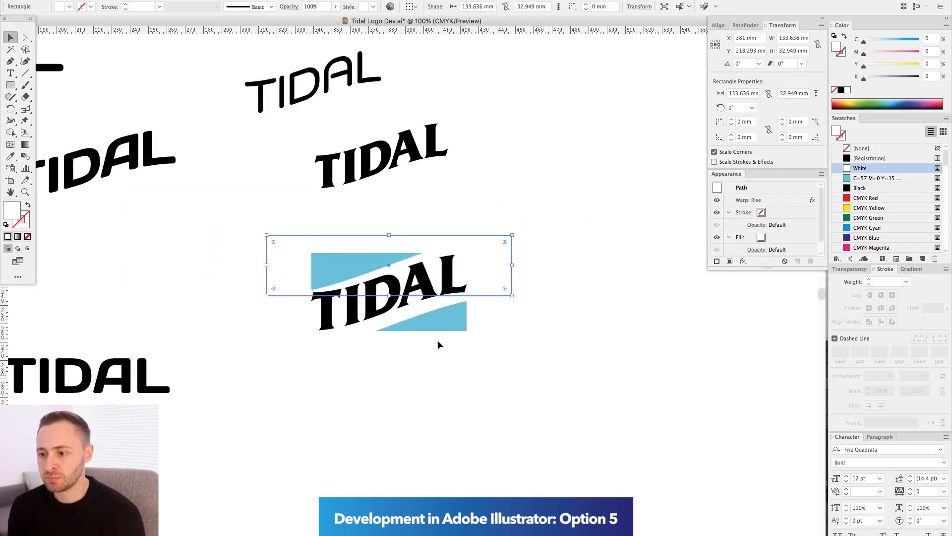
{"action": "left_click_drag", "start_coordinate": [429, 215], "coordinate": [436, 218]}
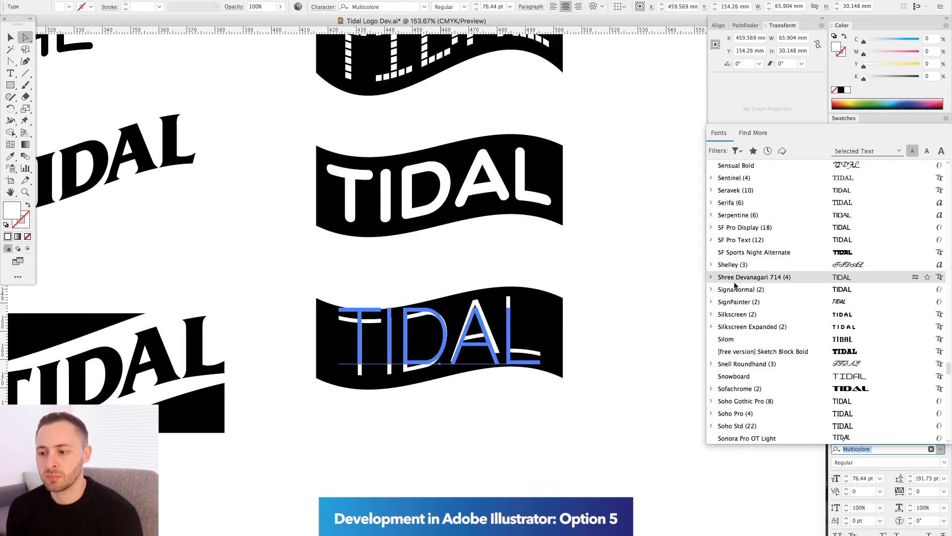
Set the TIDAL text on the lowest wavy black banner in Poppins Bold and place a 69.359 mm light-blue circle behind the banner
{"action": "type", "text": "popp"}
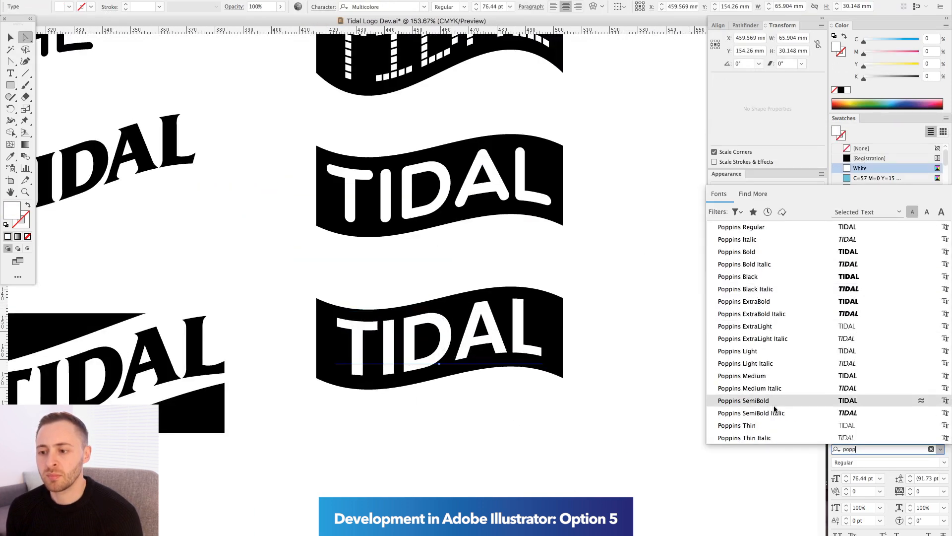
{"action": "left_click", "coordinate": [773, 252]}
{"action": "key", "text": "Escape"}
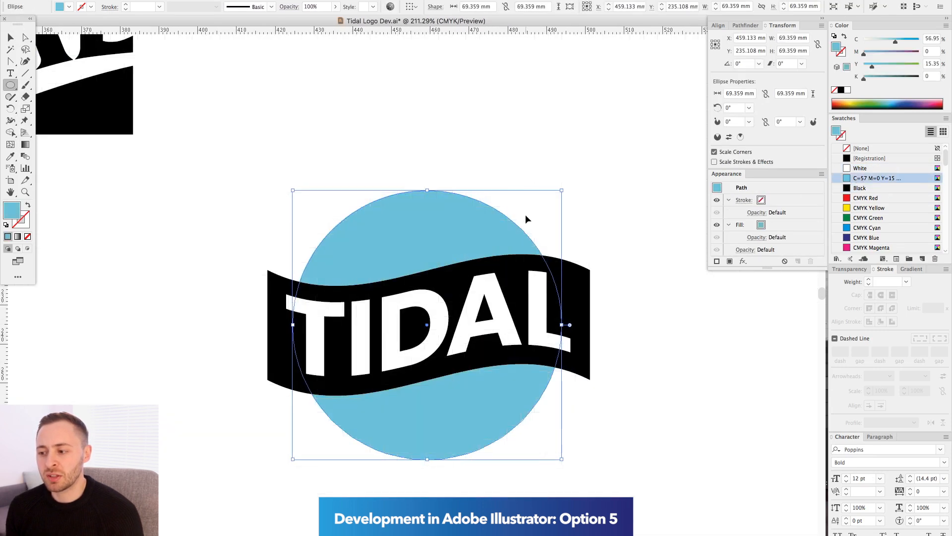
{"action": "left_click", "coordinate": [515, 216]}
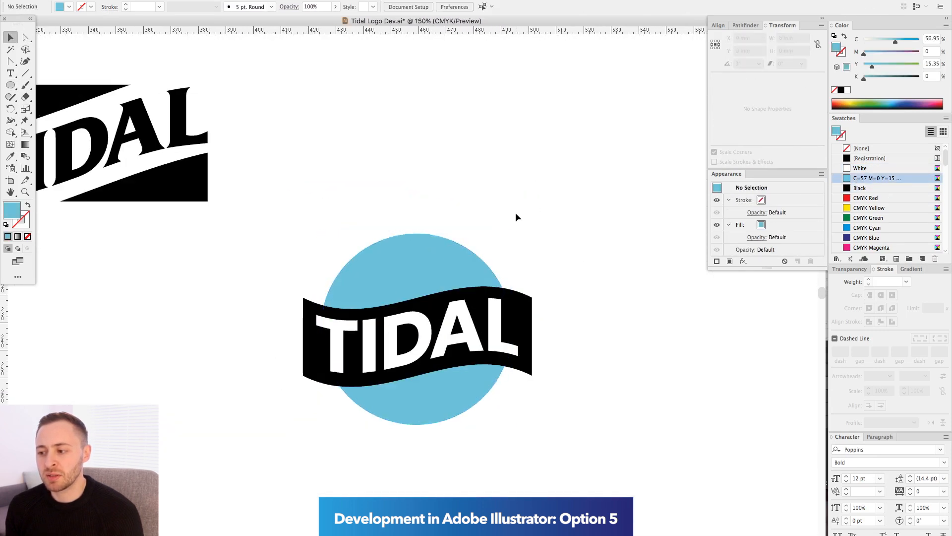